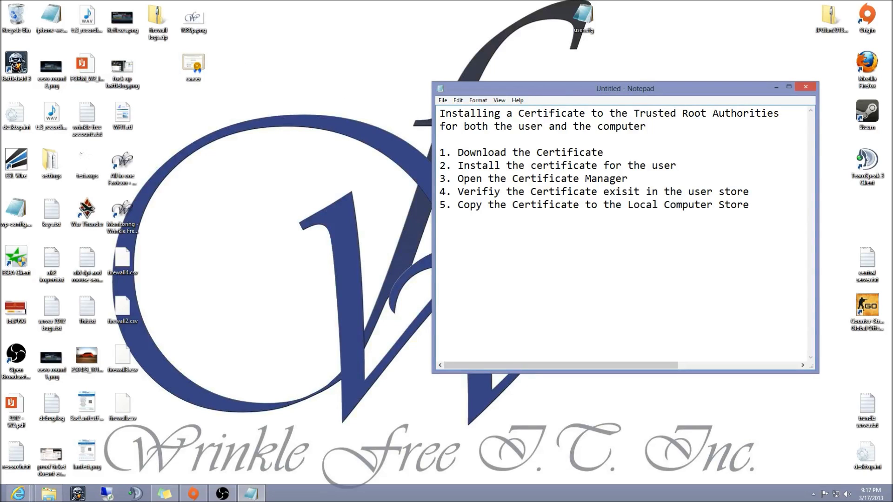
# Move the Notepad checklist aside and select the ca.cer certificate on the desktop.
pyautogui.moveTo(566, 91); pyautogui.dragTo(617, 66)
pyautogui.click(195, 65)
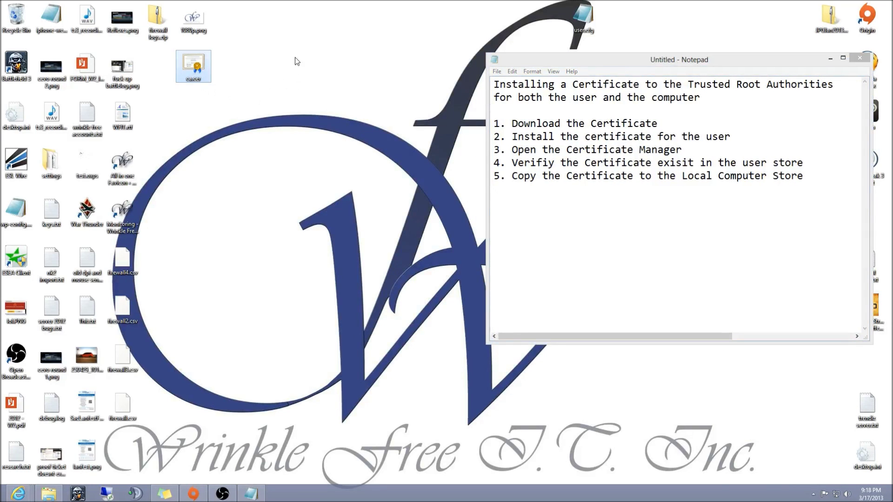
# Open ca.cer past the security warning and start its Certificate Import Wizard.
pyautogui.doubleClick(195, 67)
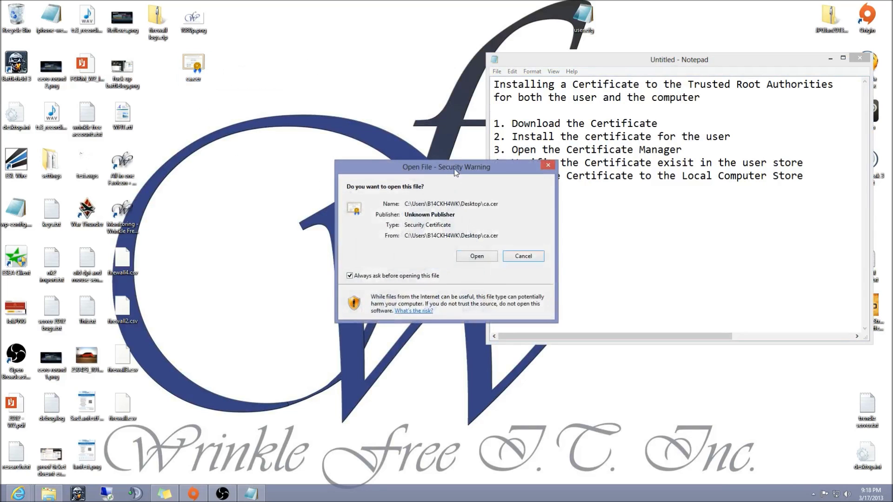
pyautogui.moveTo(459, 168); pyautogui.dragTo(292, 148)
pyautogui.click(309, 238)
pyautogui.moveTo(101, 8); pyautogui.dragTo(330, 139)
pyautogui.click(338, 331)
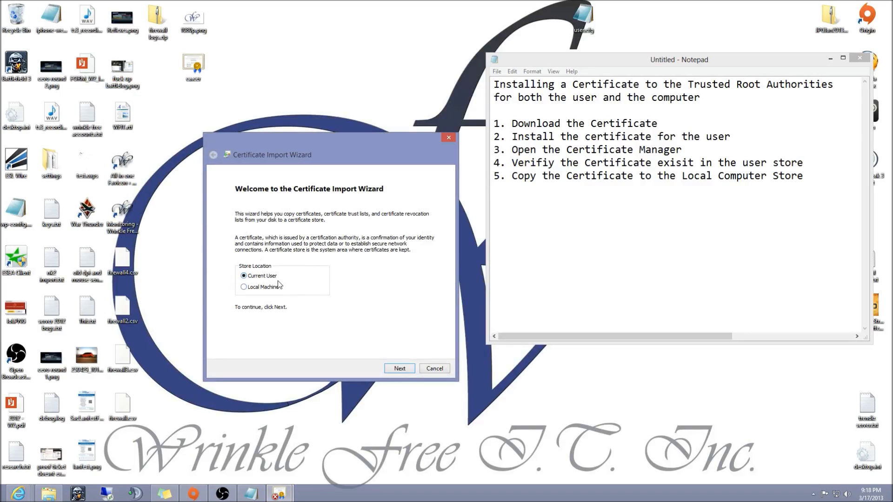
# For the current user, choose Trusted Root Certification Authorities as the certificate store.
pyautogui.click(400, 368)
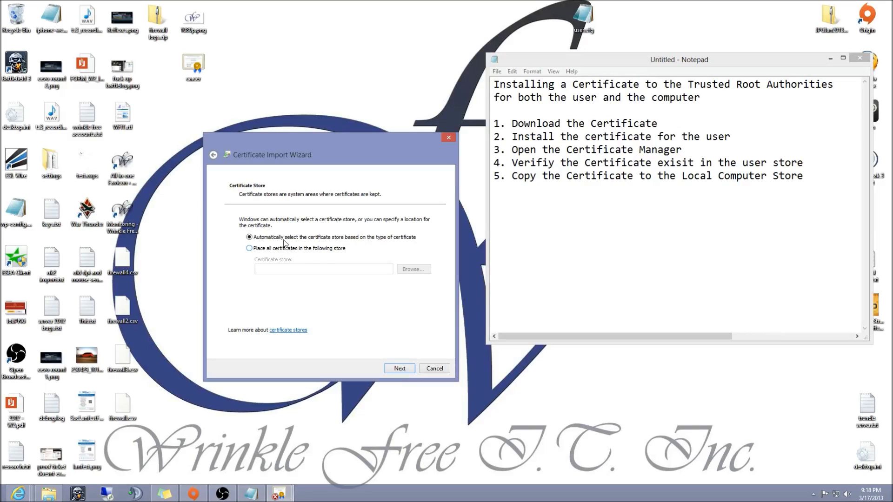
pyautogui.click(263, 251)
pyautogui.click(414, 269)
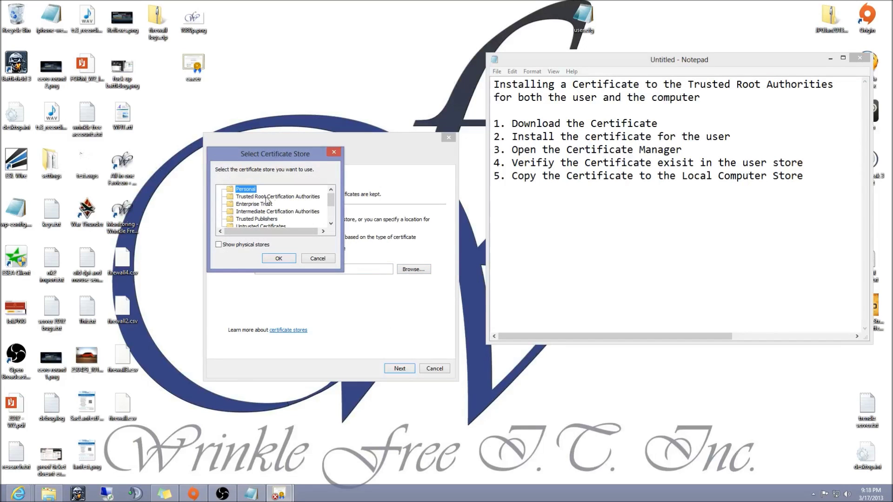
pyautogui.click(298, 197)
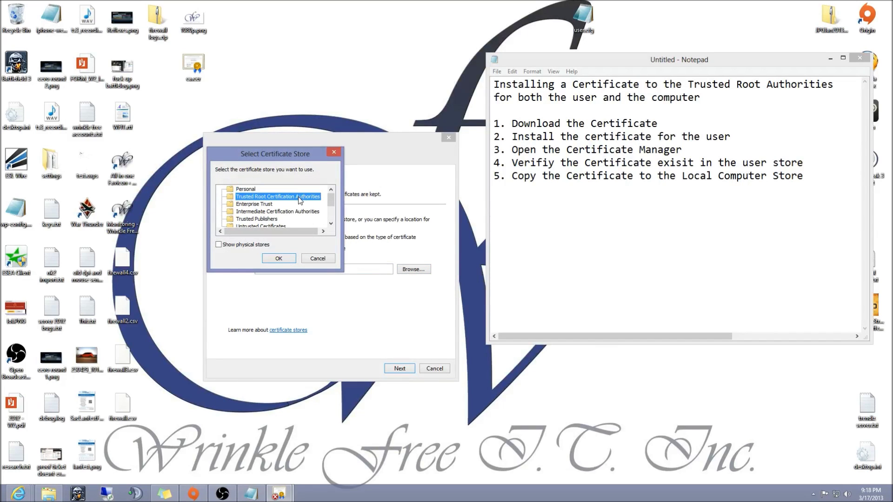
pyautogui.click(278, 260)
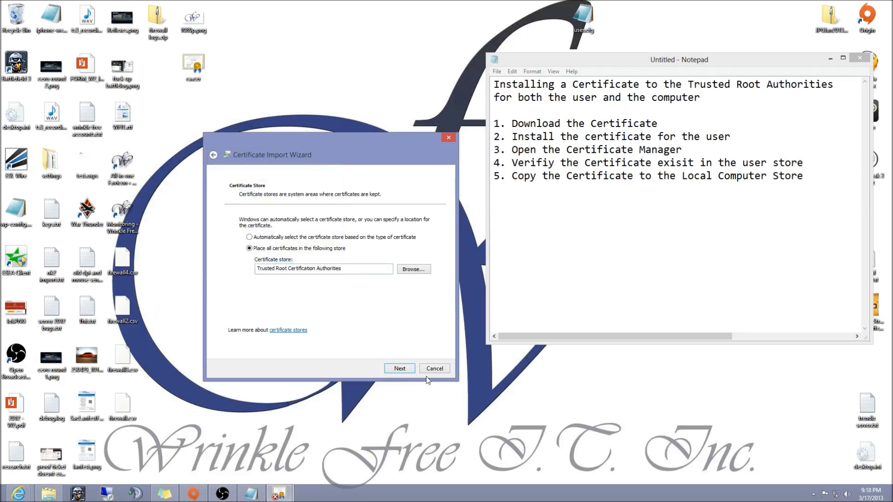
# Finish the import, accept the root-certificate security warning, and dismiss the success message.
pyautogui.click(397, 368)
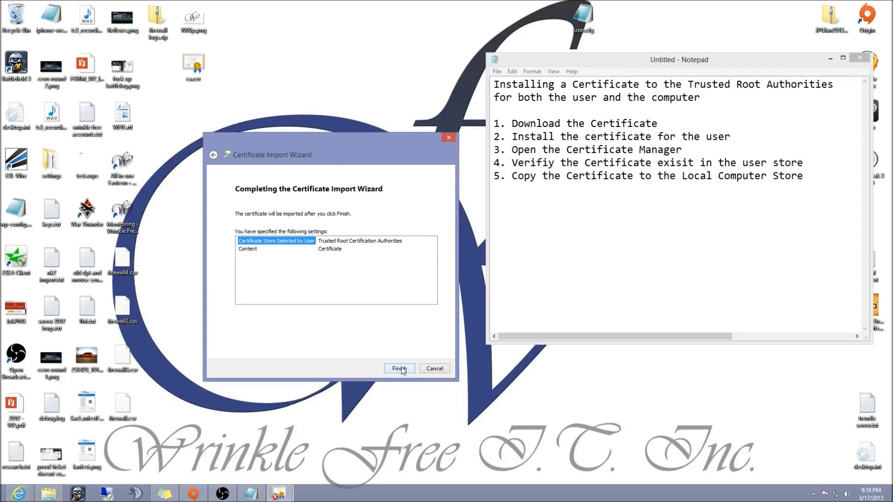
pyautogui.click(399, 368)
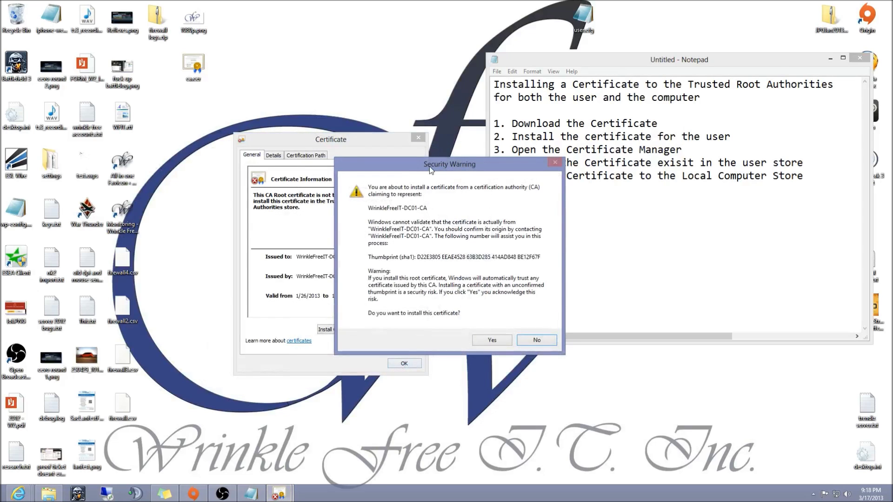
pyautogui.moveTo(429, 166); pyautogui.dragTo(369, 166)
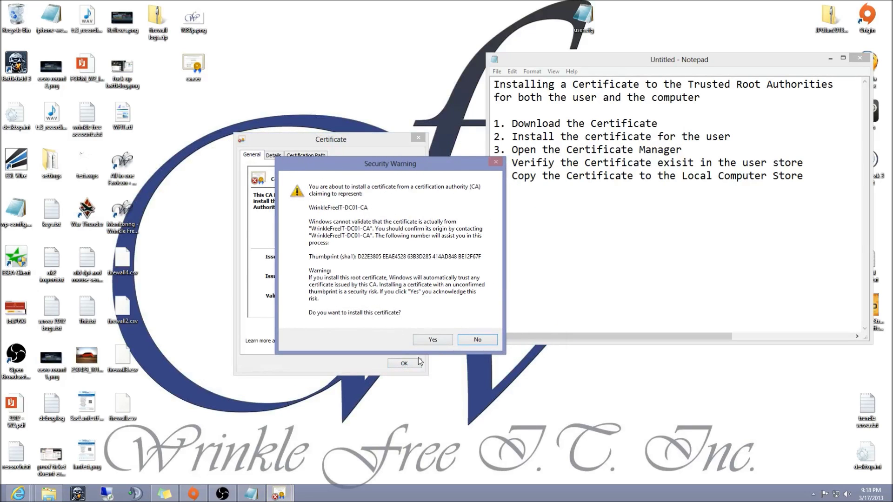
pyautogui.click(432, 340)
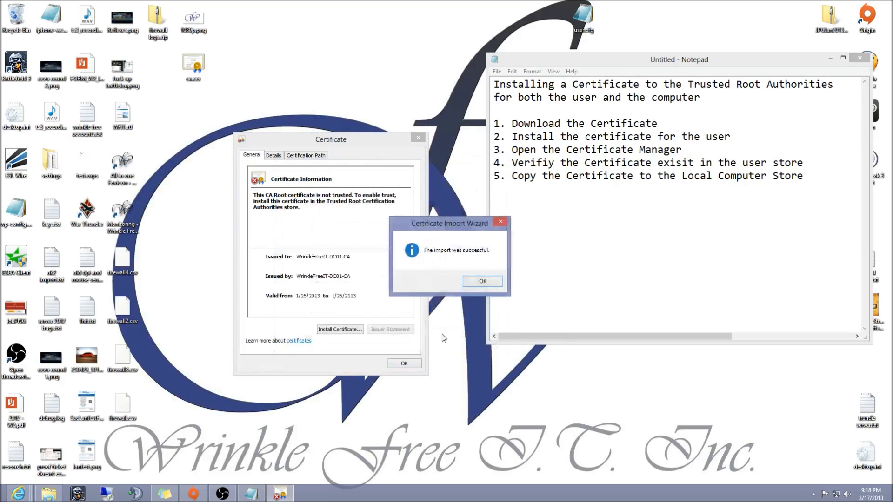
pyautogui.click(484, 281)
# Close the Certificate dialog and run mmc from the Run box.
pyautogui.click(406, 364)
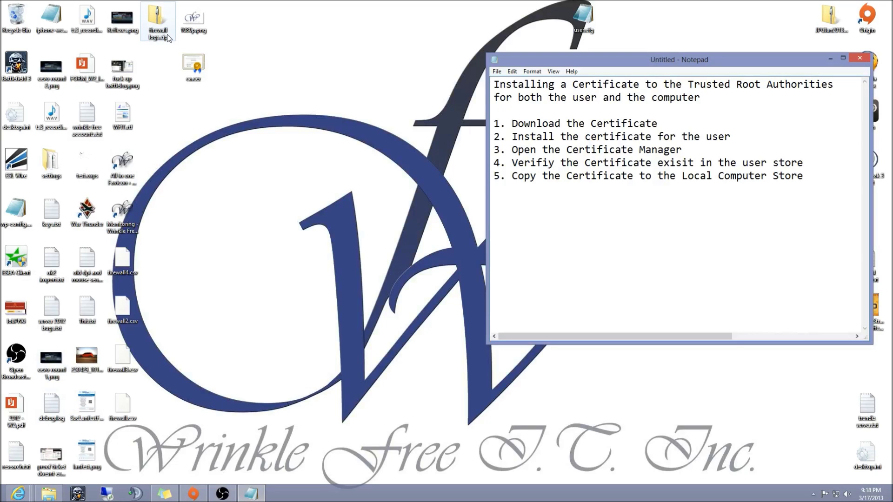
pyautogui.moveTo(2, 500)
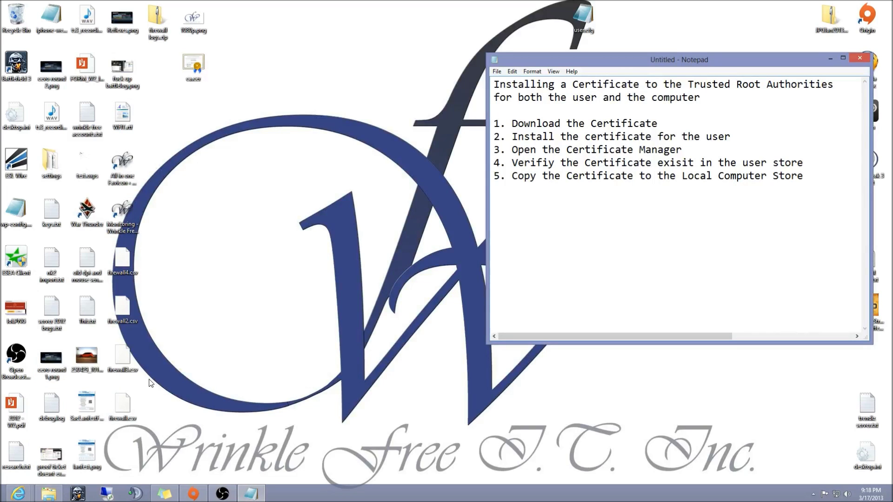
pyautogui.press('super+r')
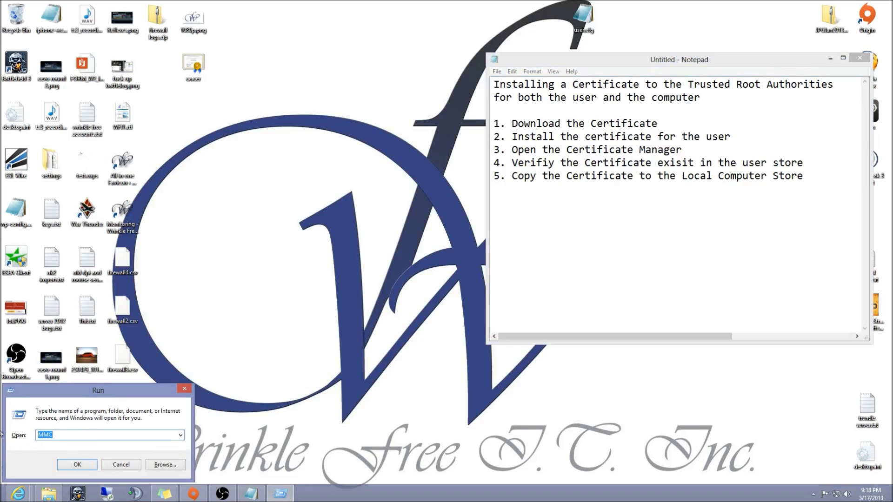
pyautogui.write('mmc')
pyautogui.click(77, 465)
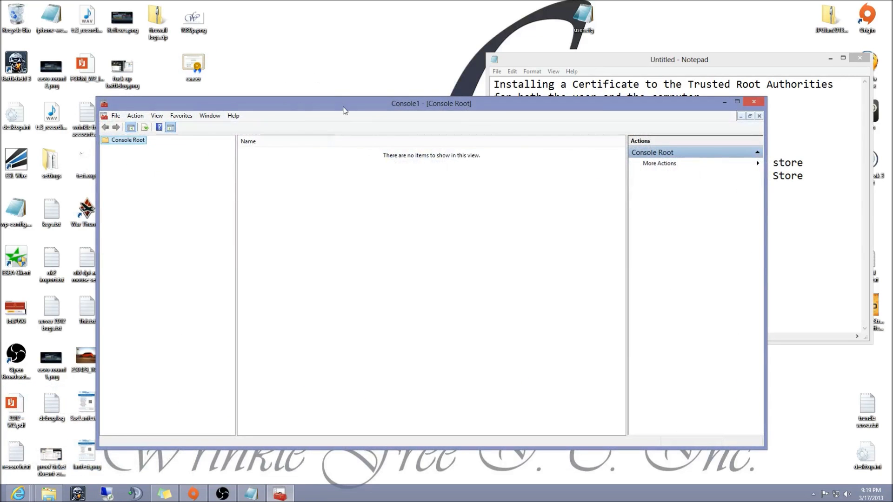
# Add a Certificates snap-in for the current user account via Add or Remove Snap-ins.
pyautogui.moveTo(343, 111); pyautogui.dragTo(331, 130)
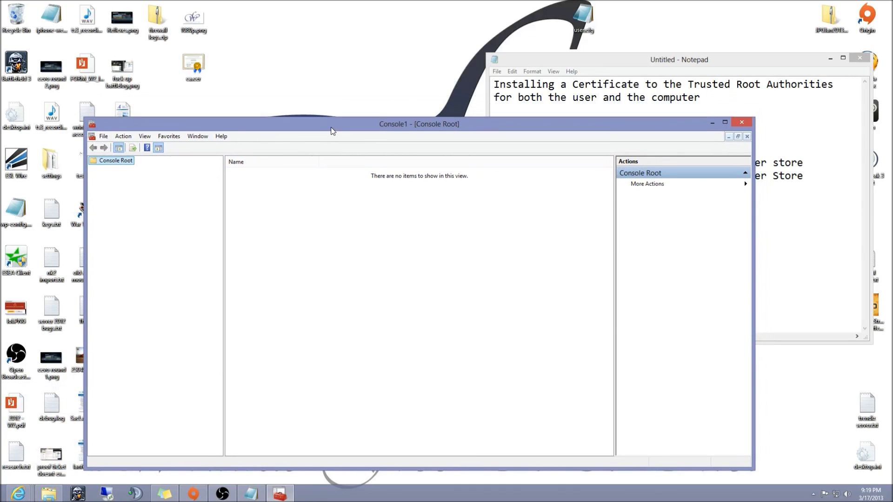
pyautogui.click(104, 139)
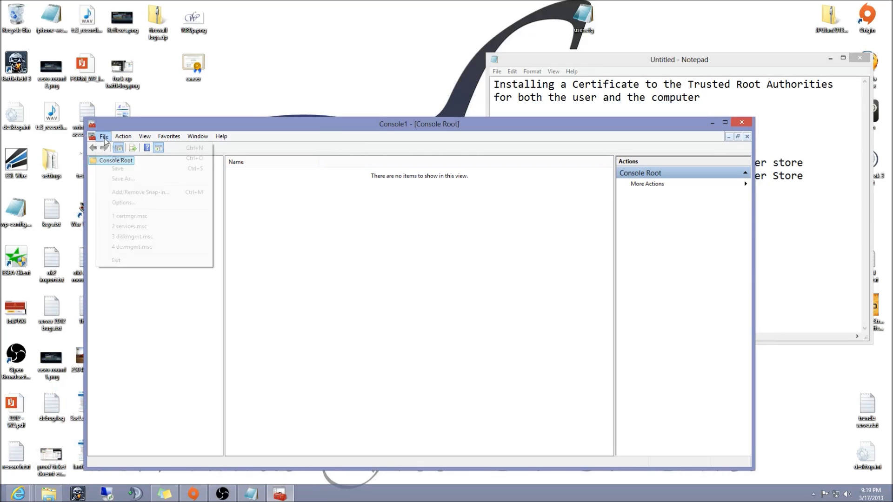
pyautogui.click(165, 192)
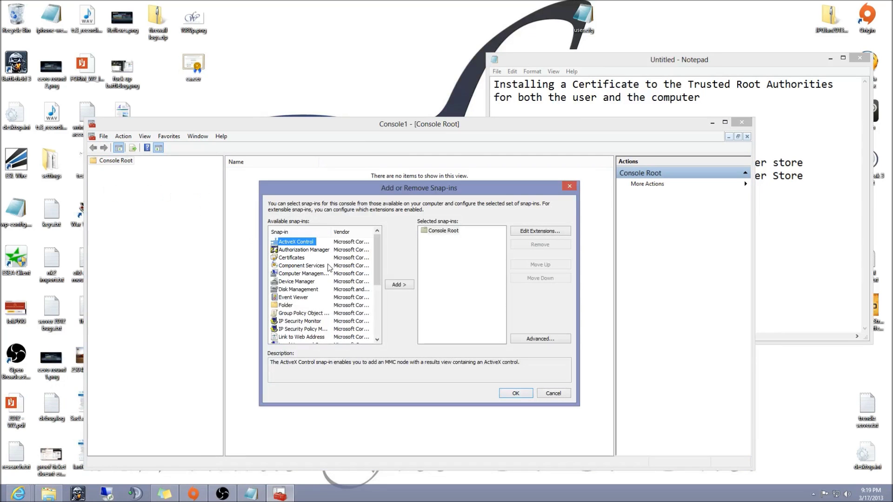
pyautogui.click(293, 259)
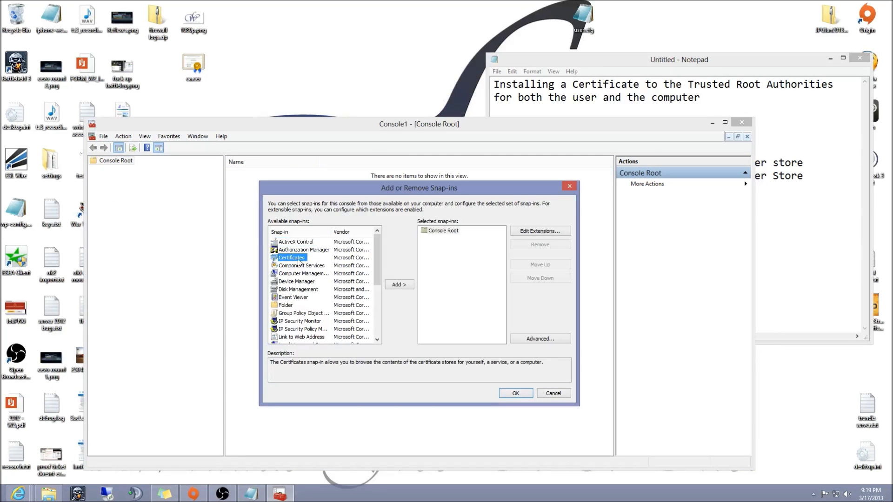
pyautogui.click(401, 286)
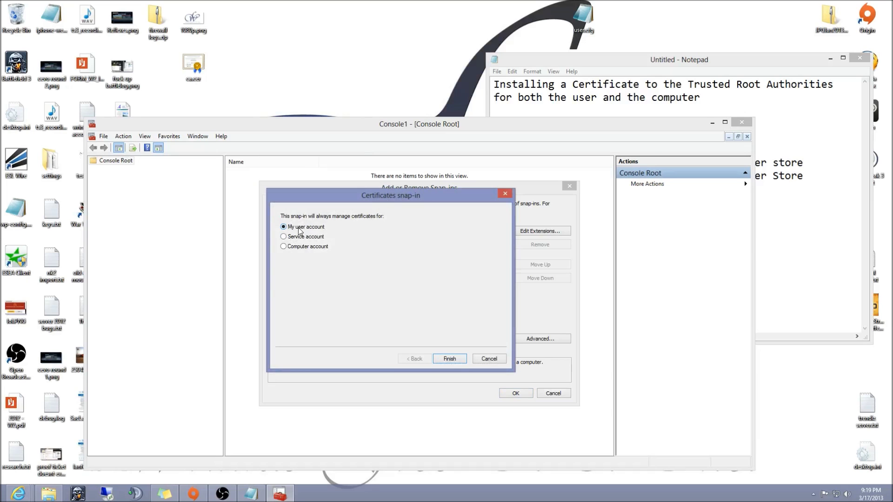
pyautogui.click(449, 360)
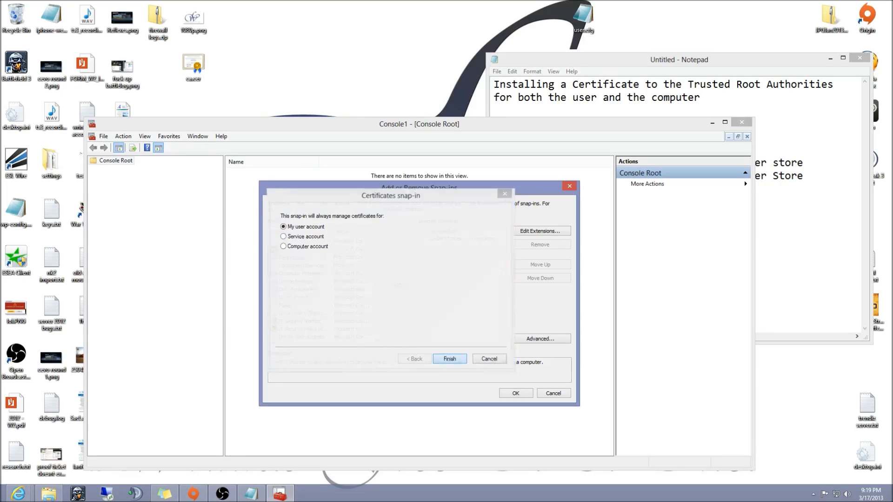
# Add a second Certificates snap-in for the local computer account and confirm with OK.
pyautogui.click(291, 259)
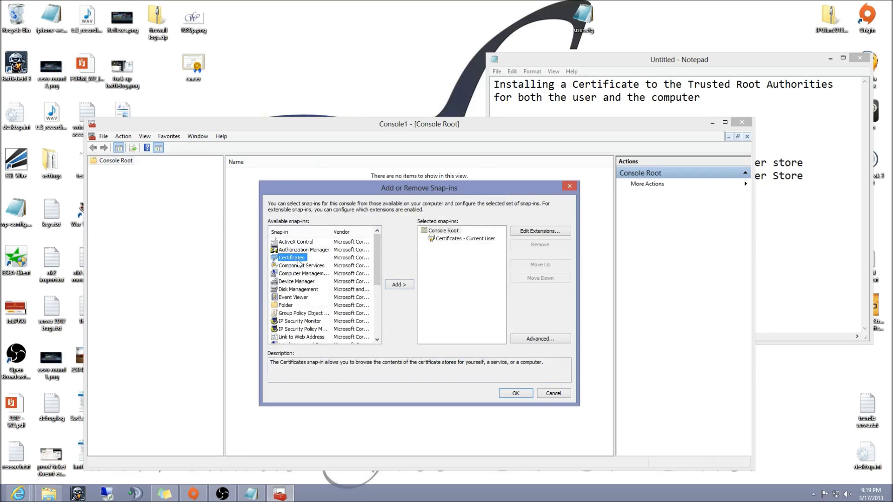
pyautogui.click(399, 285)
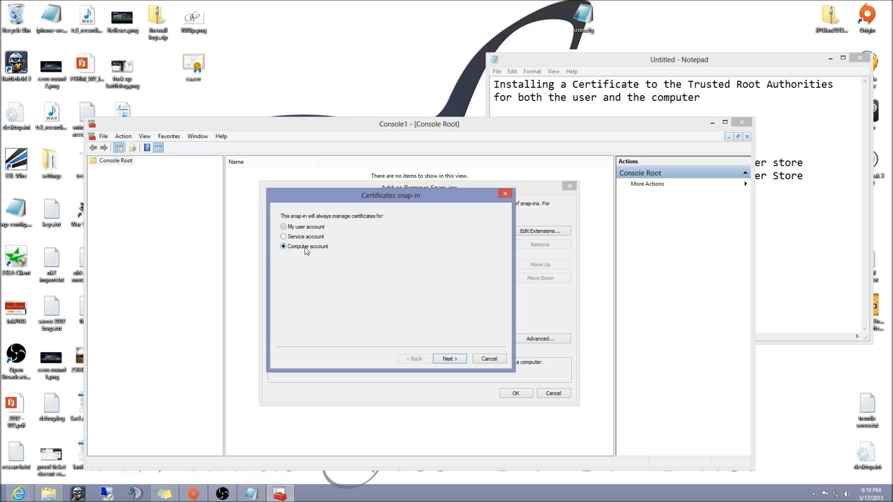
pyautogui.click(442, 358)
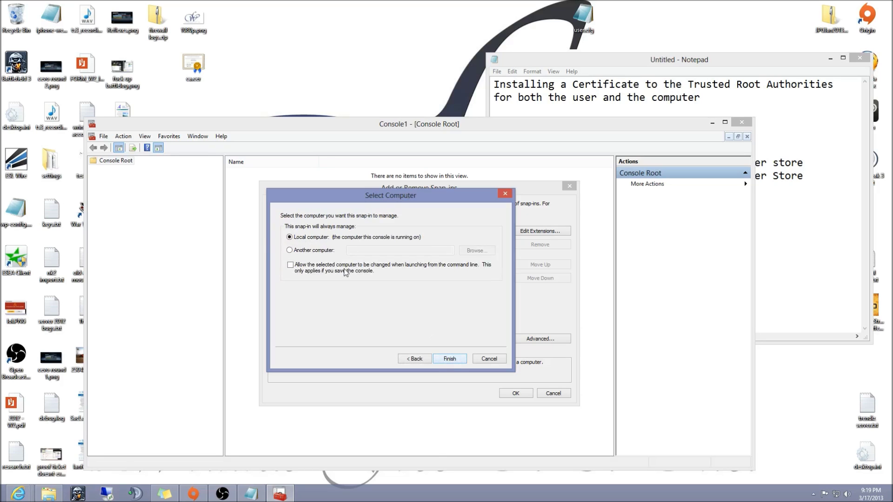
pyautogui.click(449, 358)
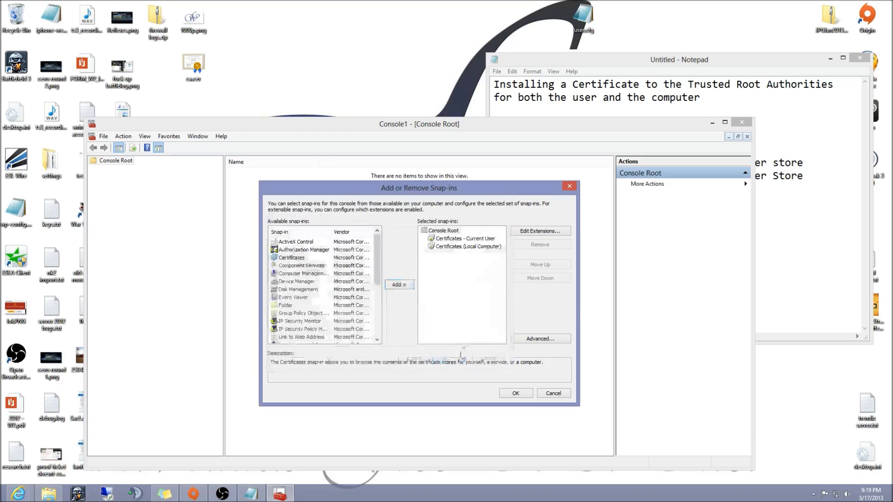
pyautogui.click(512, 393)
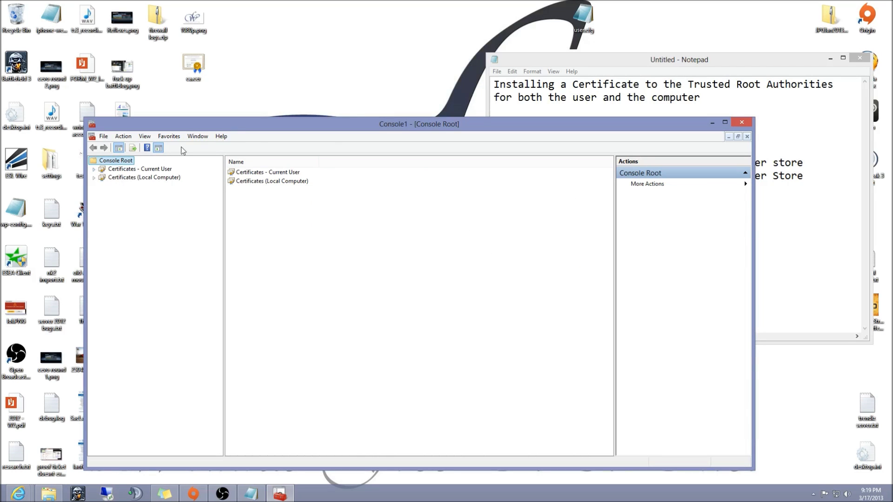
# Mark step 4 in the notes and list the current user's Trusted Root Certification Authorities certificates.
pyautogui.moveTo(567, 60); pyautogui.dragTo(578, 54)
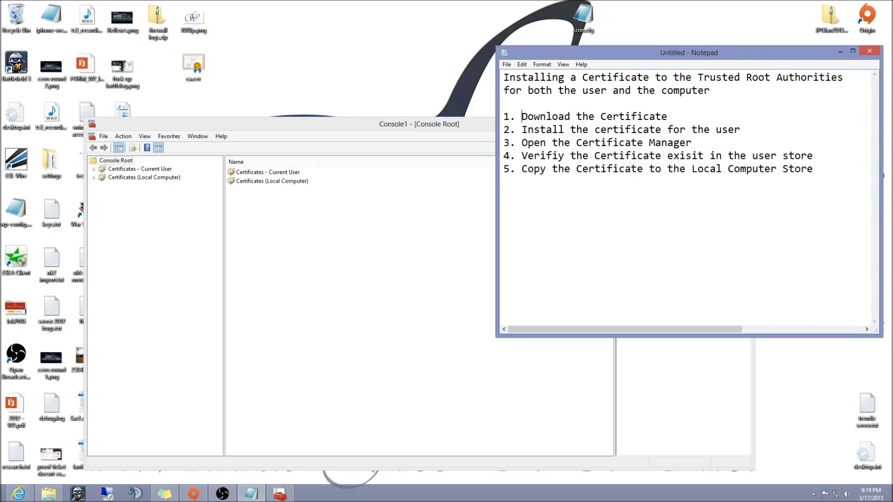
pyautogui.moveTo(814, 156); pyautogui.dragTo(465, 153)
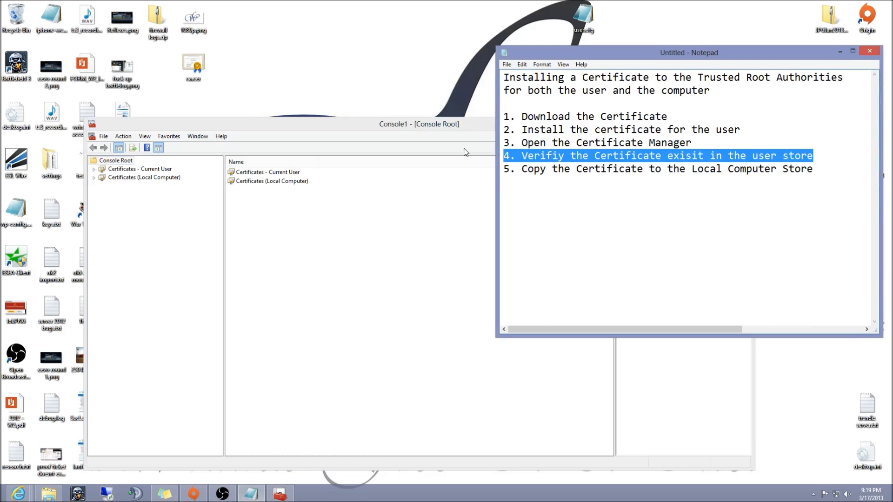
pyautogui.click(95, 170)
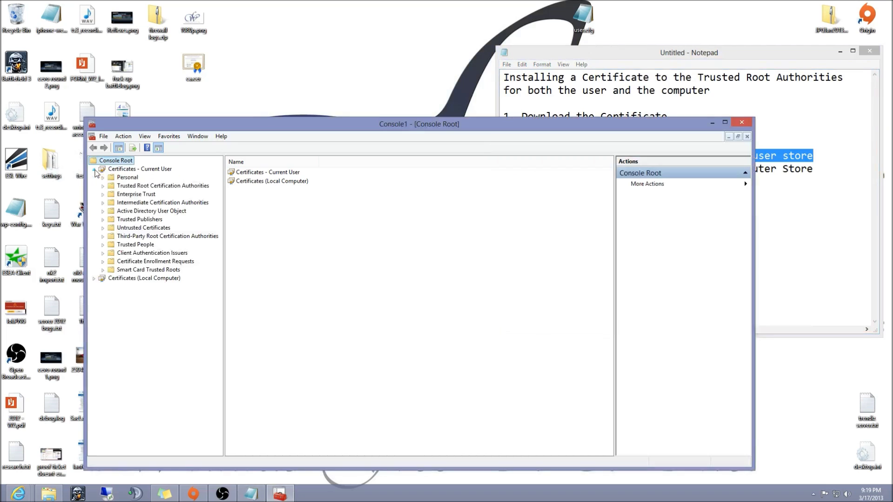
pyautogui.click(158, 170)
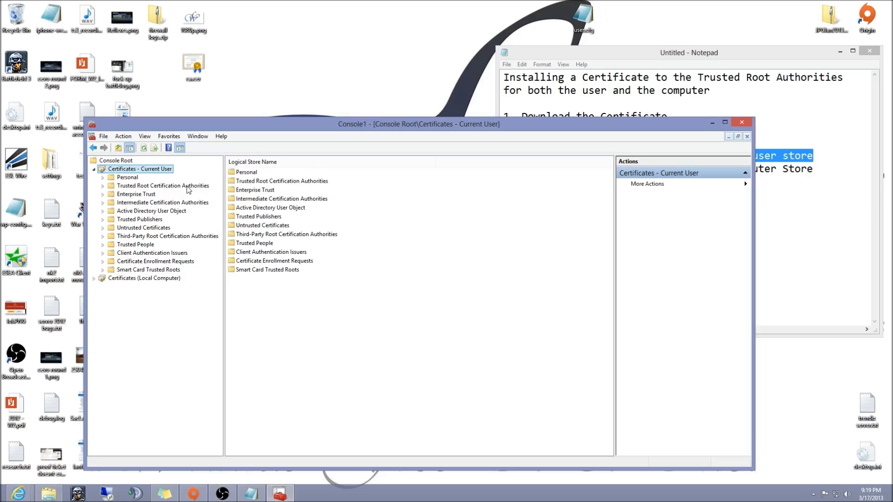
pyautogui.click(103, 186)
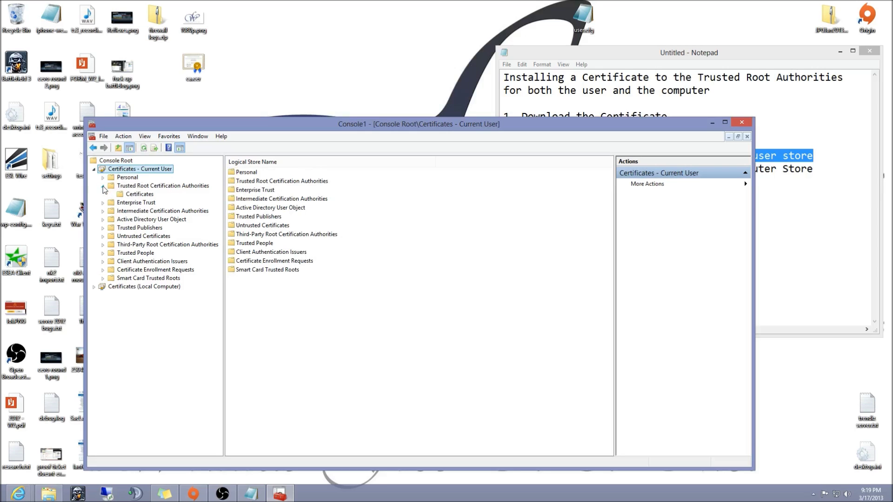
pyautogui.click(139, 194)
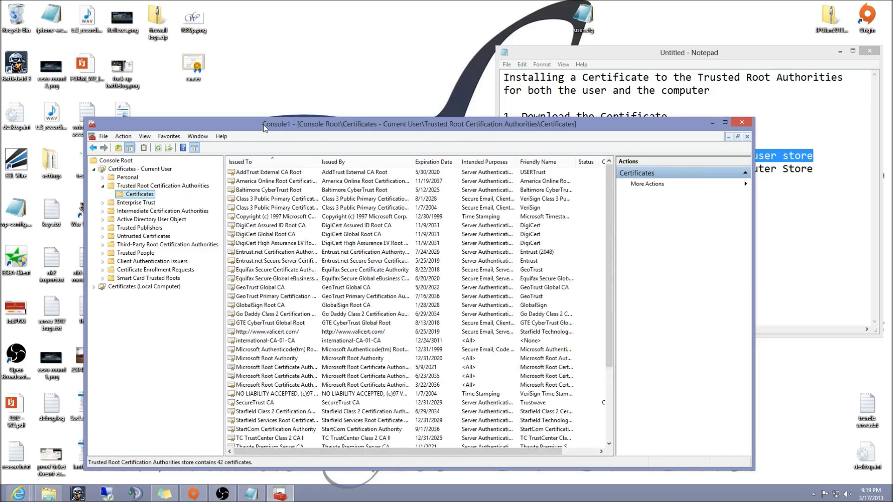
# Scroll the certificate list and select WrinkleFreeIT-DC01-CA.
pyautogui.click(218, 200)
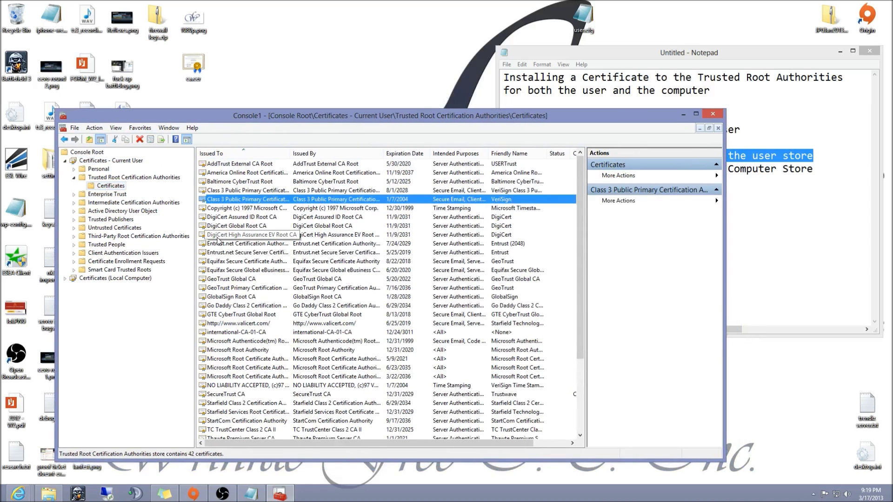
pyautogui.scroll(-4, 211, 244)
pyautogui.scroll(3, 212, 244)
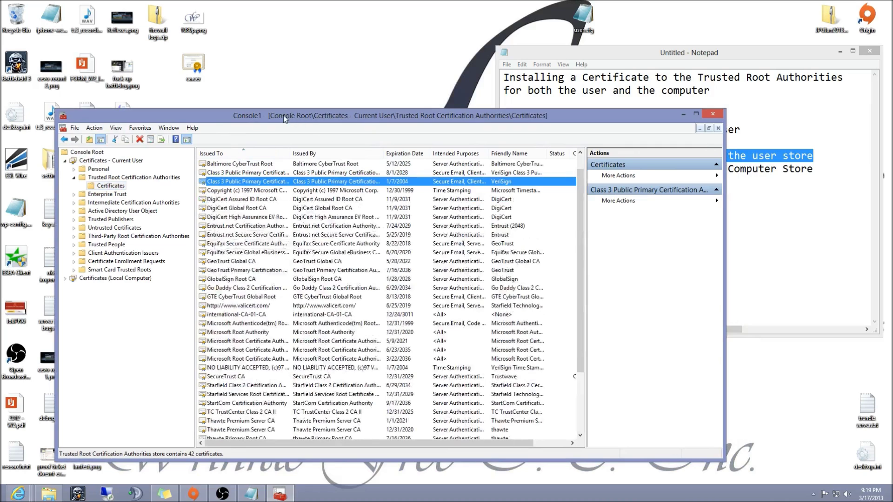
pyautogui.moveTo(278, 112); pyautogui.dragTo(277, 103)
pyautogui.scroll(-3, 208, 250)
pyautogui.click(221, 430)
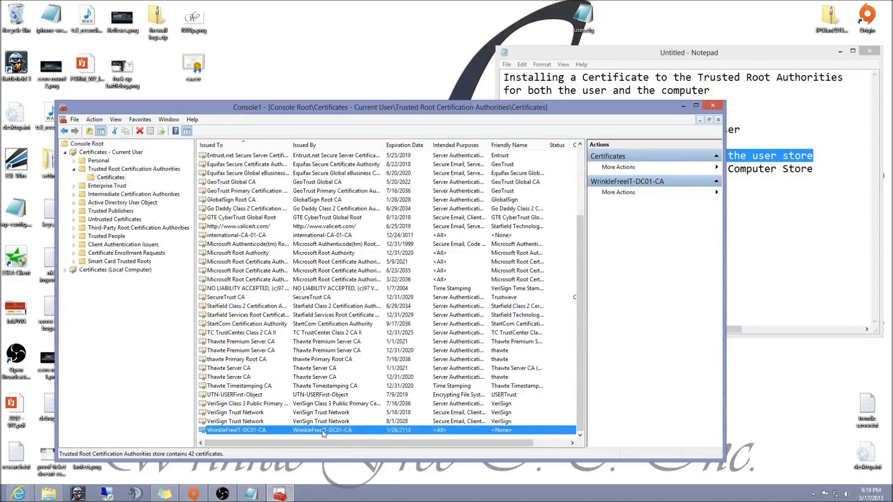
# Copy WrinkleFreeIT-DC01-CA and open the Local Computer's Trusted Root Certification Authorities certificates.
pyautogui.rightClick(251, 430)
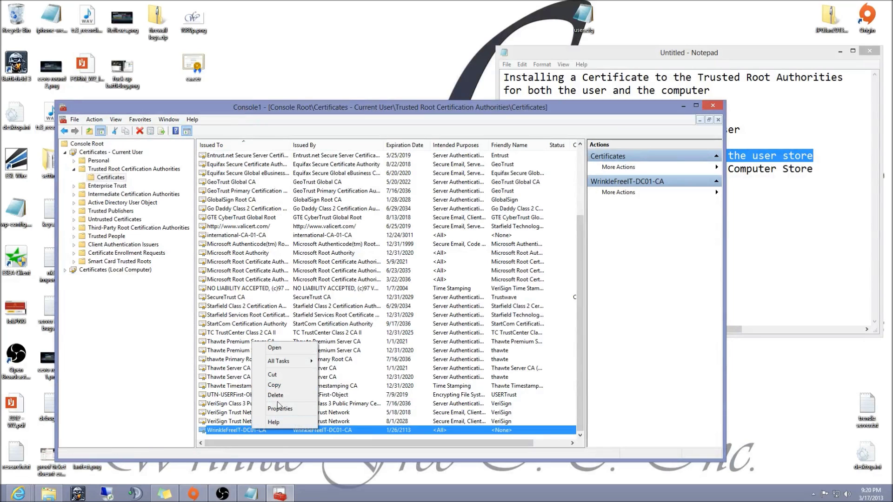
pyautogui.click(283, 390)
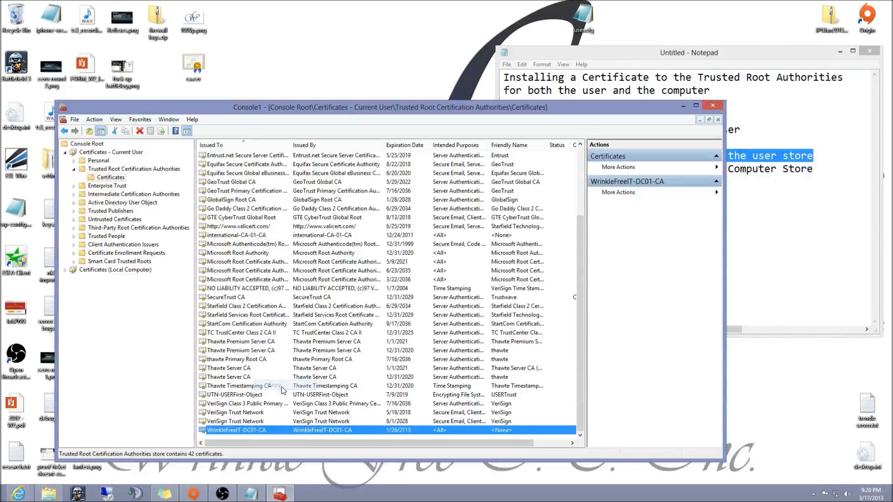
pyautogui.click(64, 271)
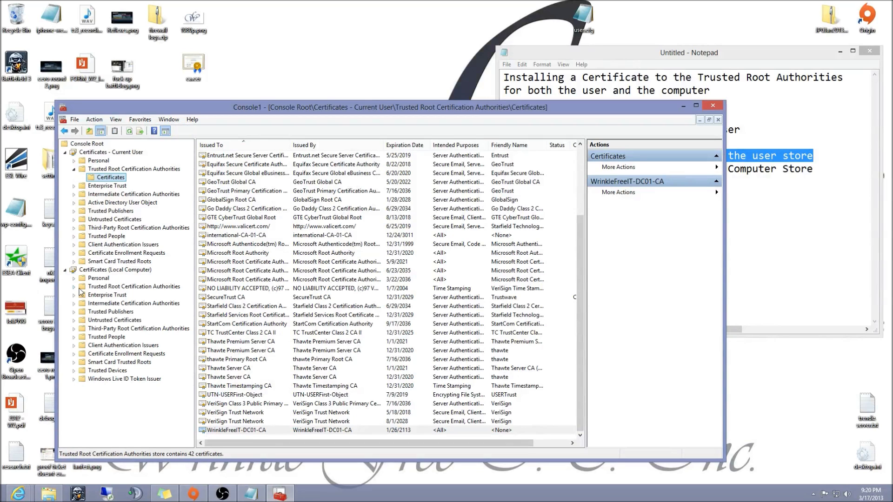
pyautogui.click(74, 287)
pyautogui.click(110, 295)
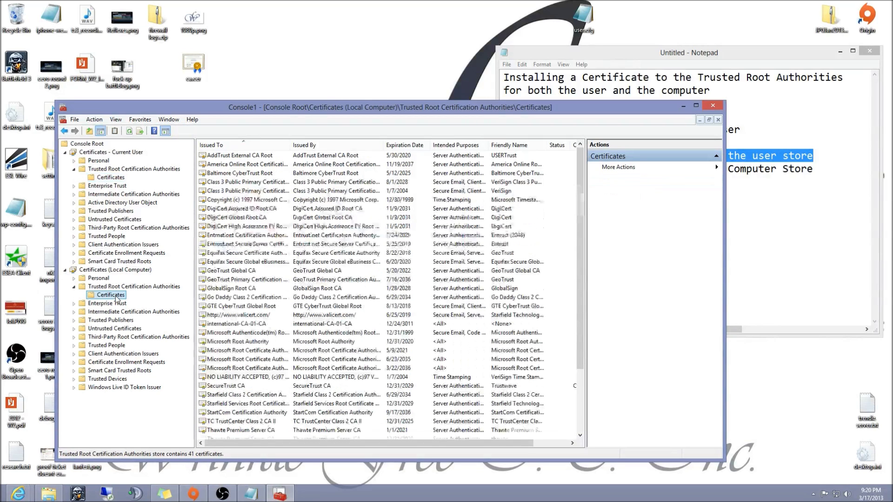
# Paste the certificate into the Local Computer store and select the new WrinkleFreeIT-DC01-CA entry.
pyautogui.click(231, 208)
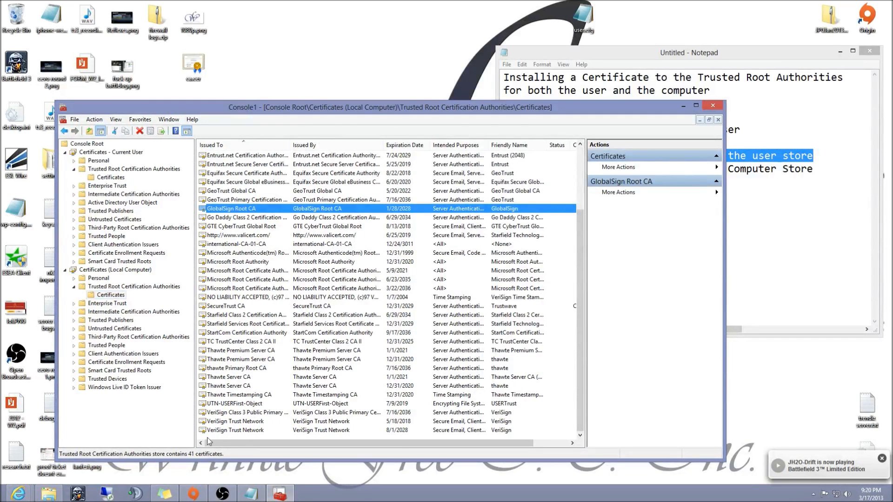
pyautogui.rightClick(216, 435)
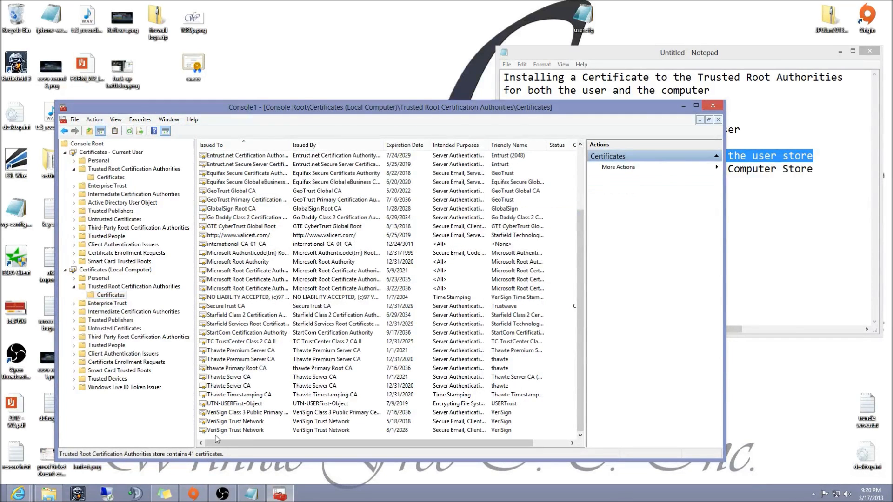
pyautogui.click(244, 361)
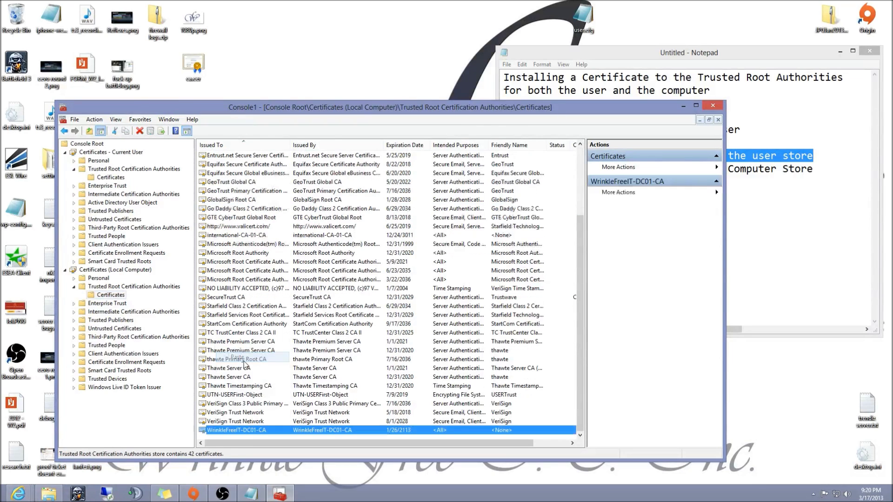
pyautogui.click(231, 403)
pyautogui.click(232, 431)
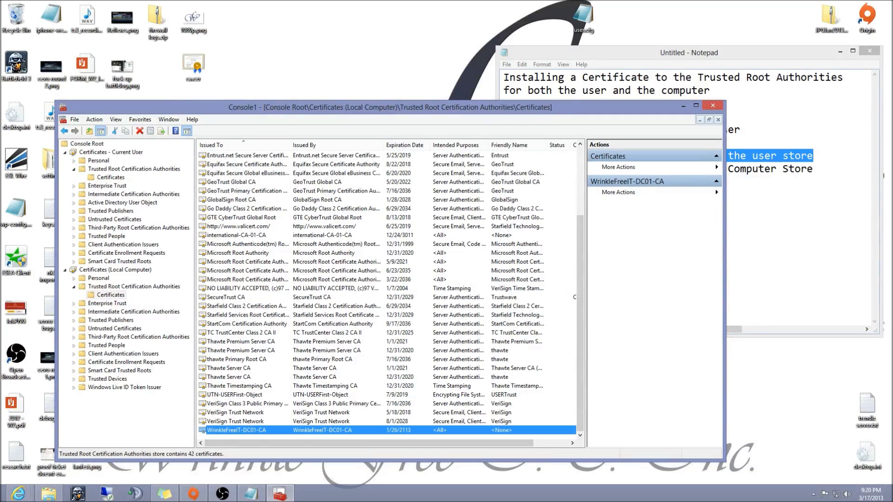
# Rearrange the Notepad and console windows, then close the console.
pyautogui.moveTo(577, 57); pyautogui.dragTo(590, 55)
pyautogui.moveTo(400, 107); pyautogui.dragTo(353, 113)
pyautogui.click(663, 116)
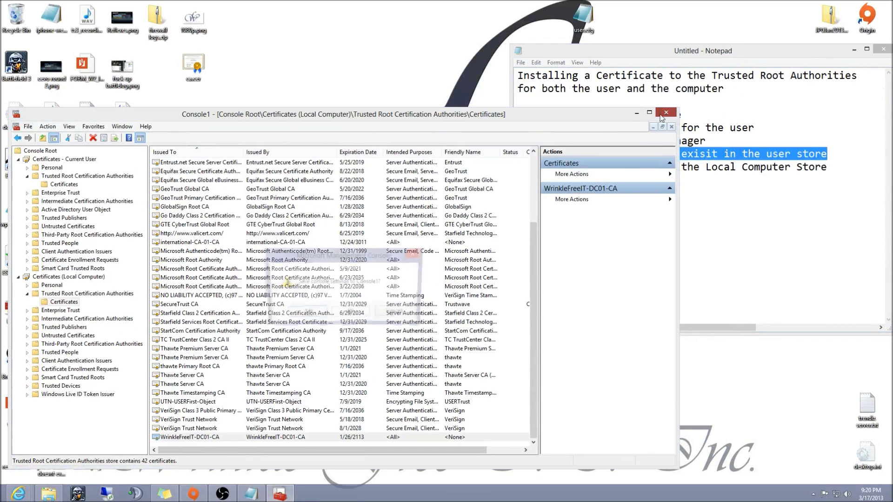
# Decline saving the Console1 settings by answering No.
pyautogui.click(351, 315)
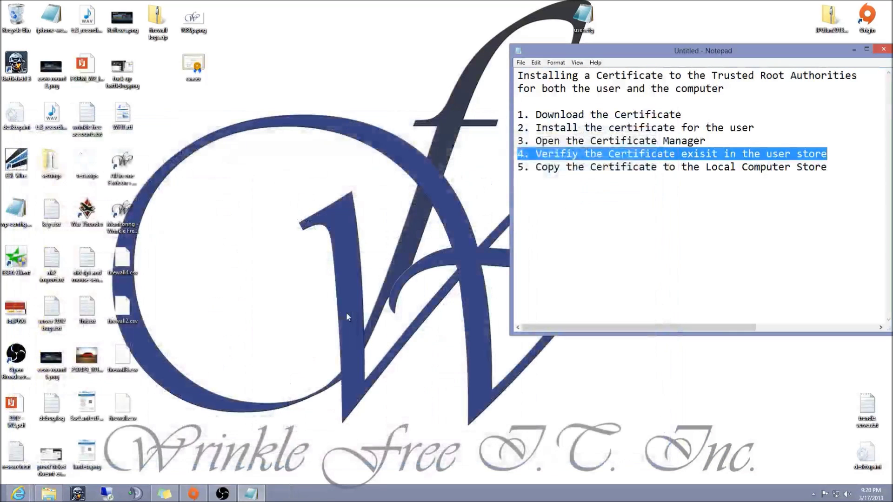